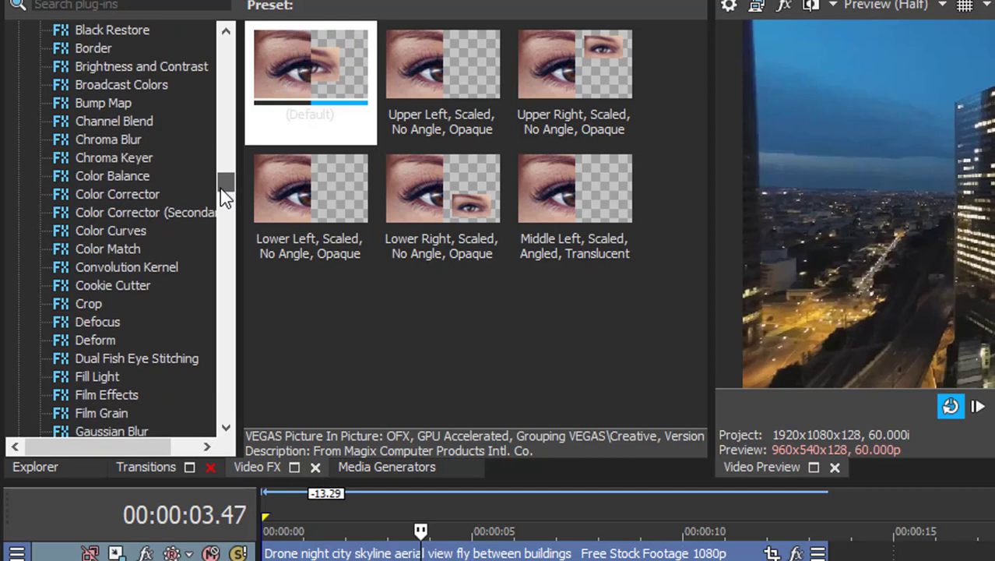
Apply the Border effect with the Reset to None preset to the drone night city skyline clip
scroll(130, 173, "up", 2)
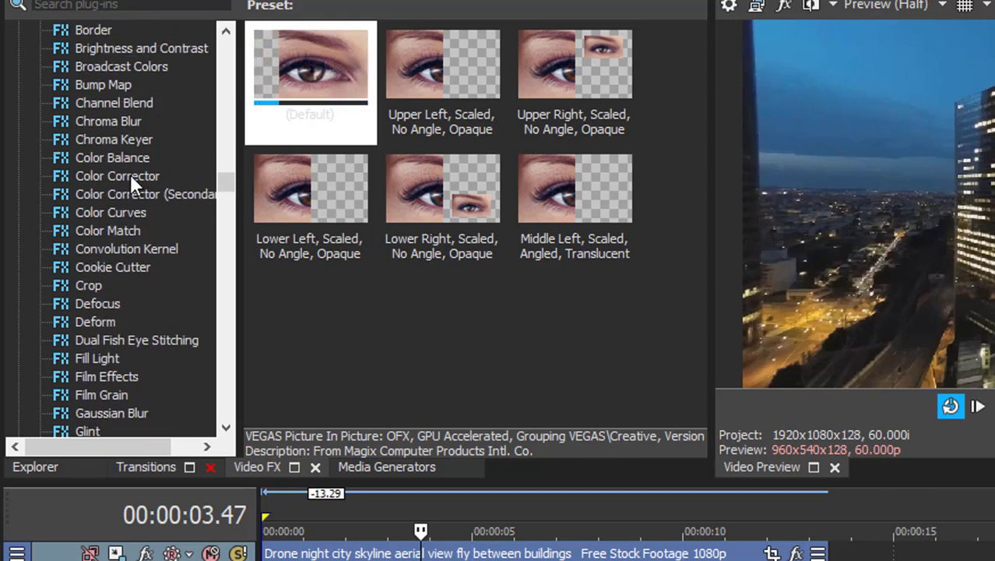
left_click(93, 67)
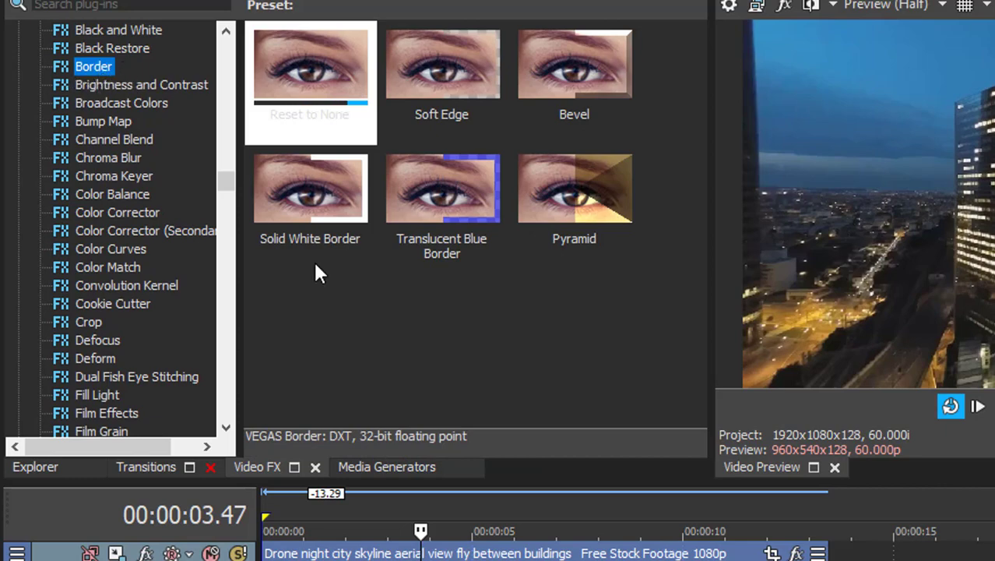
left_click(340, 84)
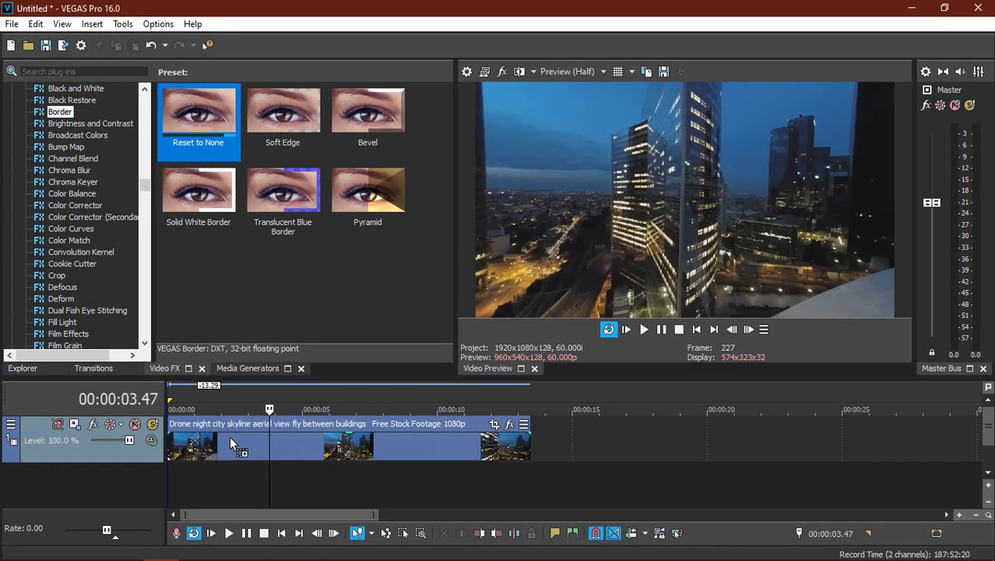
left_click_drag(230, 436, 230, 436)
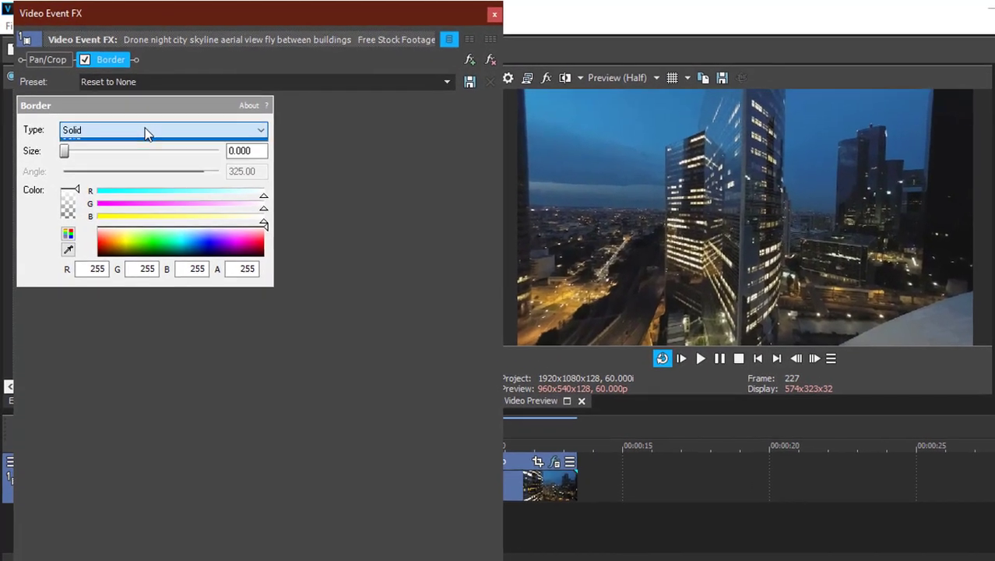
Set the clip's border type to Beveled and increase the border size to about 0.046
left_click(122, 119)
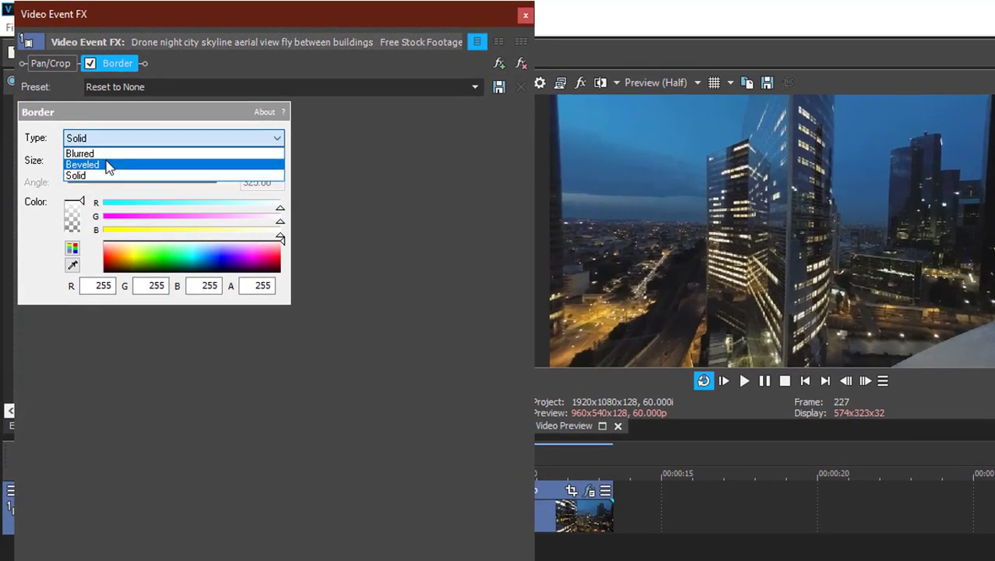
left_click(106, 163)
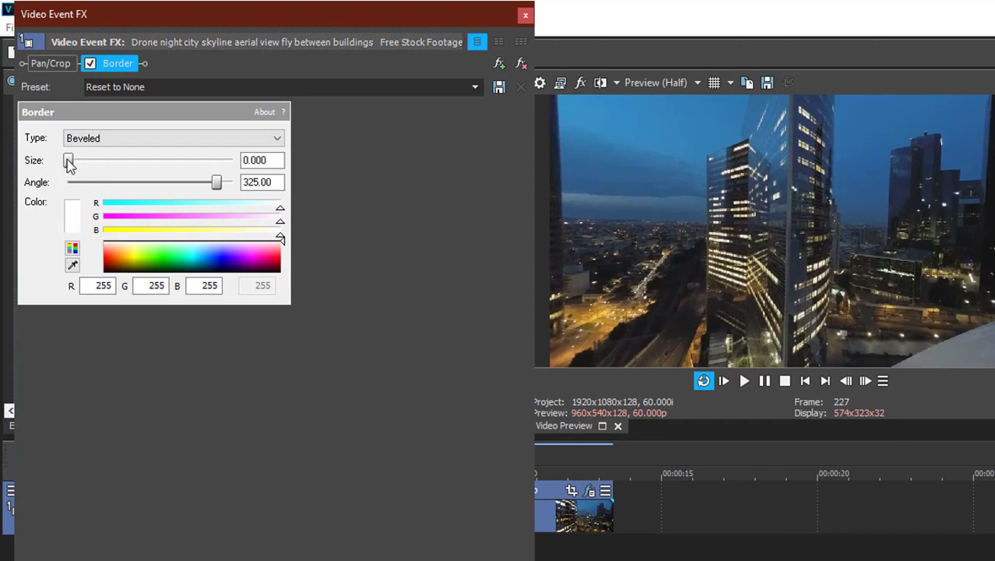
left_click_drag(69, 163, 75, 165)
Try the Blurred border type and settle on the Solid type
left_click(134, 142)
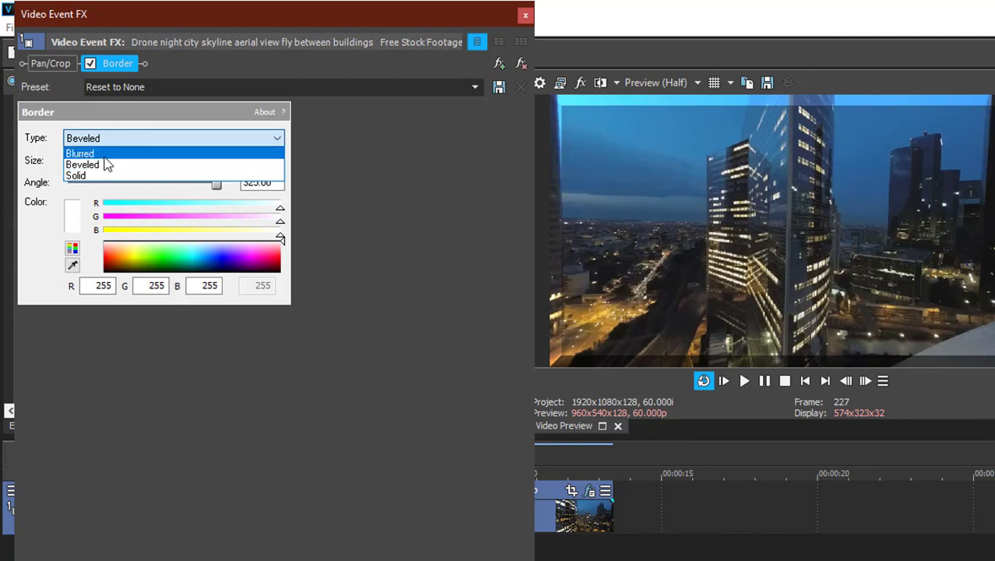
left_click(105, 155)
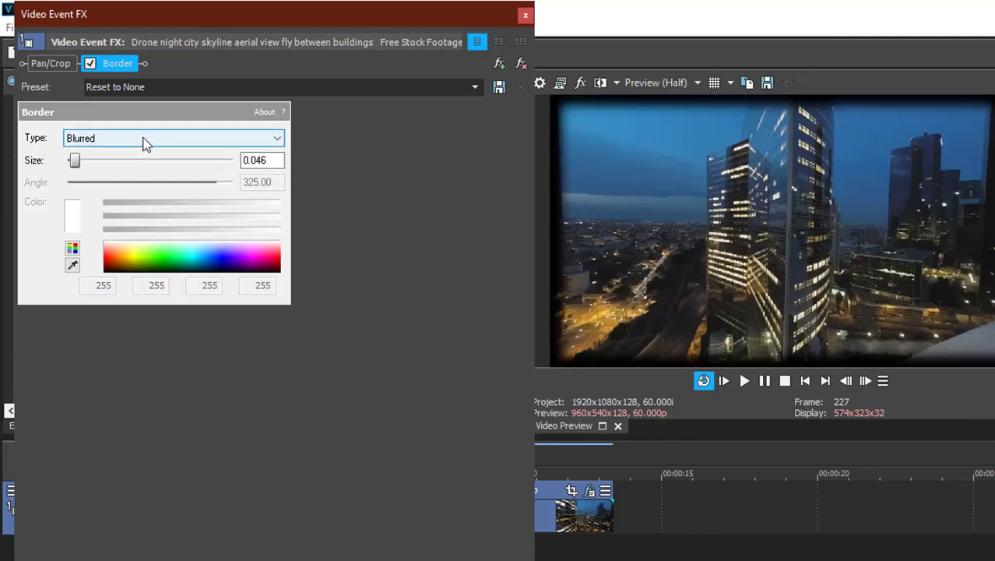
left_click(186, 137)
left_click(107, 177)
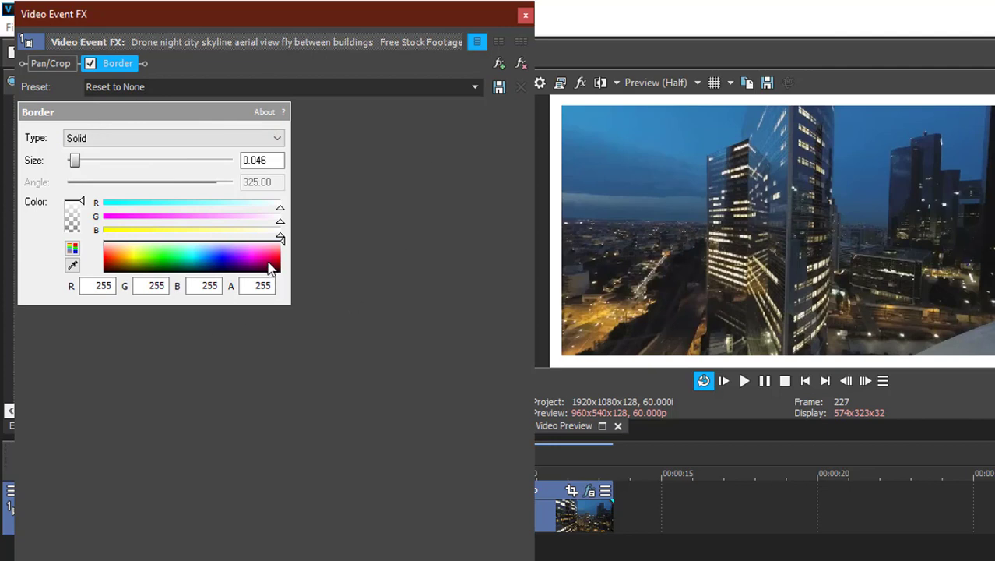
Try a dark green border colour and a blue sampled from the sky in the video preview
left_click_drag(270, 268, 179, 267)
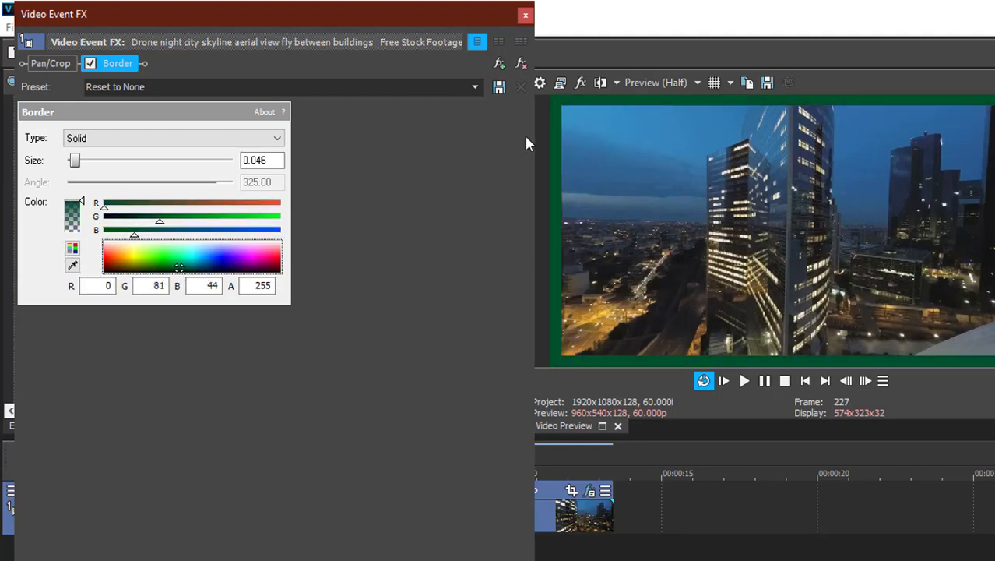
left_click(72, 265)
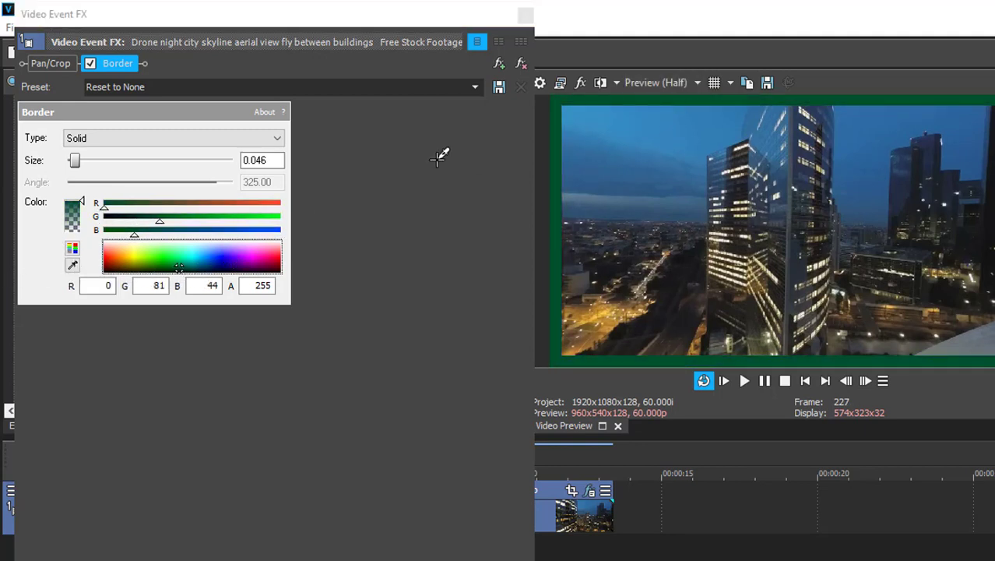
left_click(692, 119)
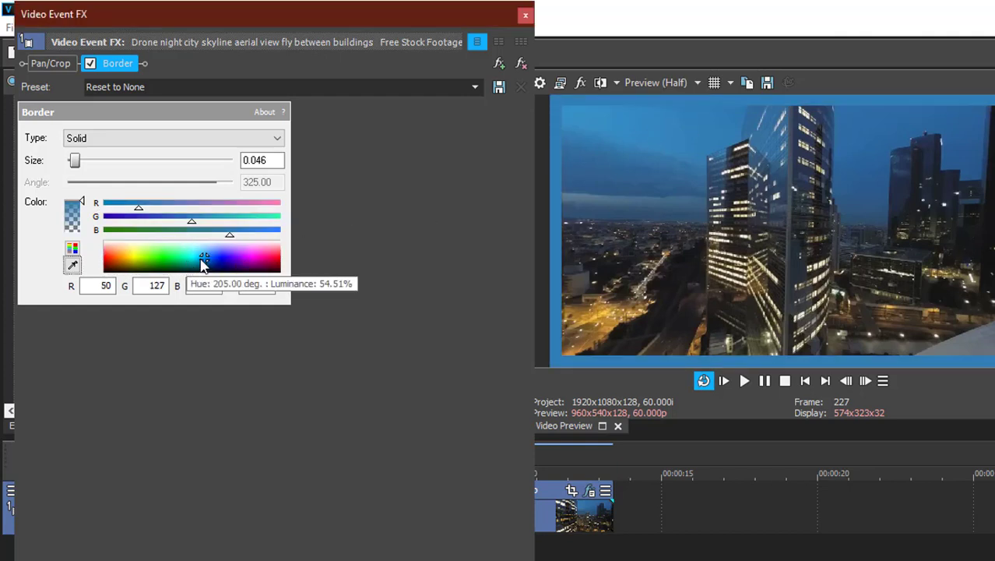
Set the border colour to bright blue, about R 0, G 36, B 255, and close the effect settings
mouse_move(202, 264)
left_mouse_down()
mouse_move(217, 264)
mouse_move(184, 253)
mouse_move(217, 265)
left_mouse_up()
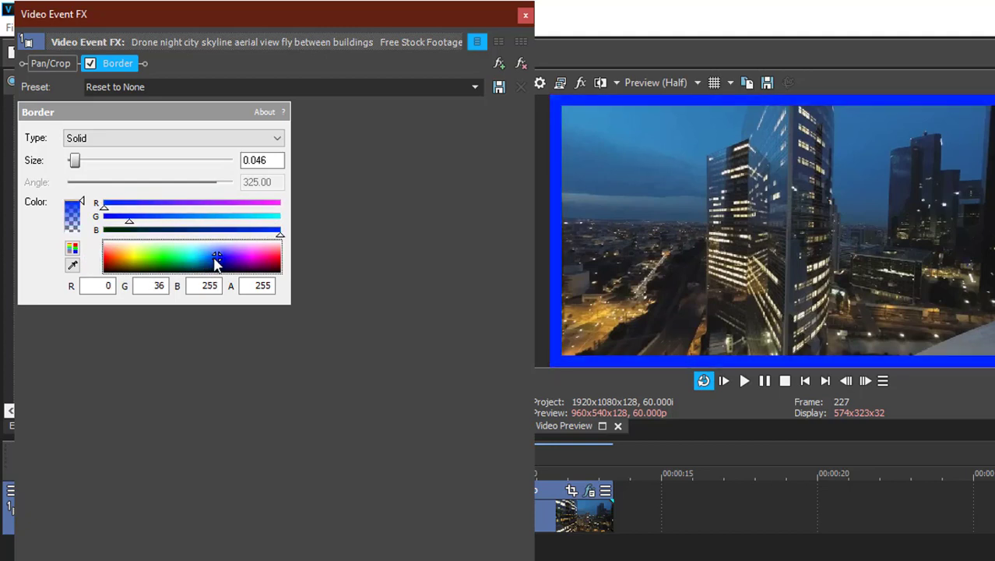
left_click(526, 16)
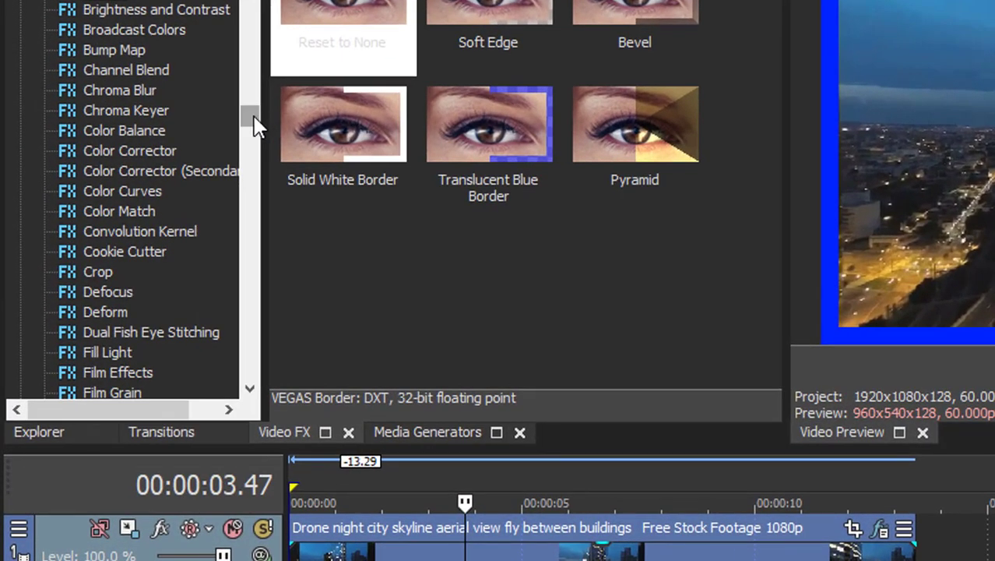
Apply the Picture In Picture effect with the Default preset to the drone night city skyline clip
left_click_drag(254, 117, 255, 147)
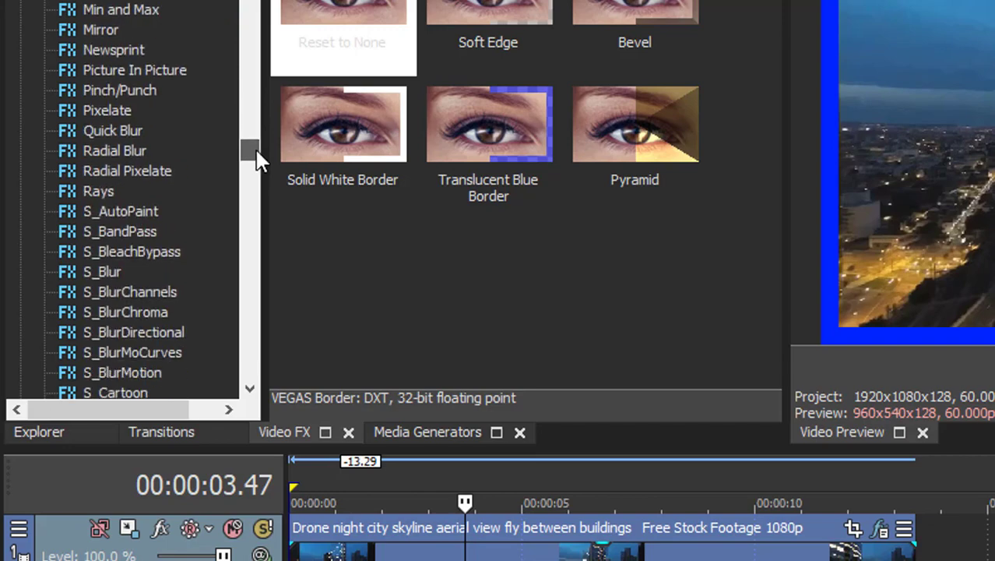
left_click(184, 70)
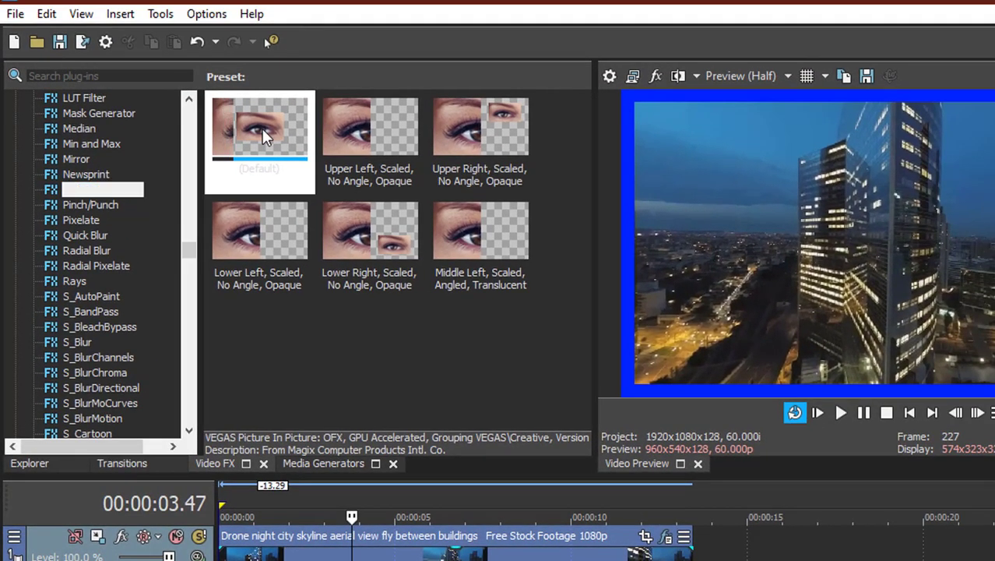
left_click(335, 6)
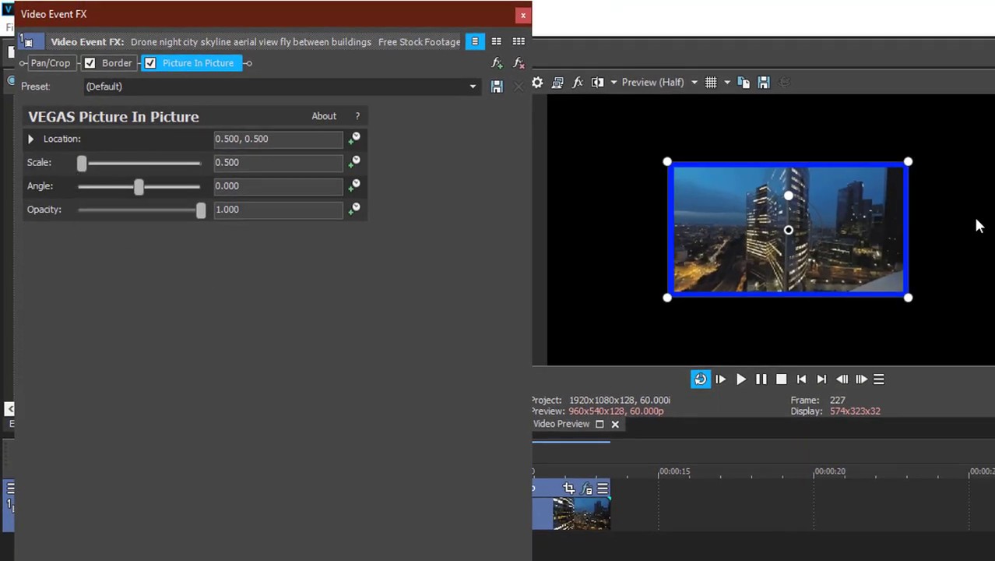
Shrink the overlay to a scale of about 0.288, place it in the frame's lower-right corner at about 0.847, 0.173, and close the effect settings
left_click_drag(908, 162, 994, 292)
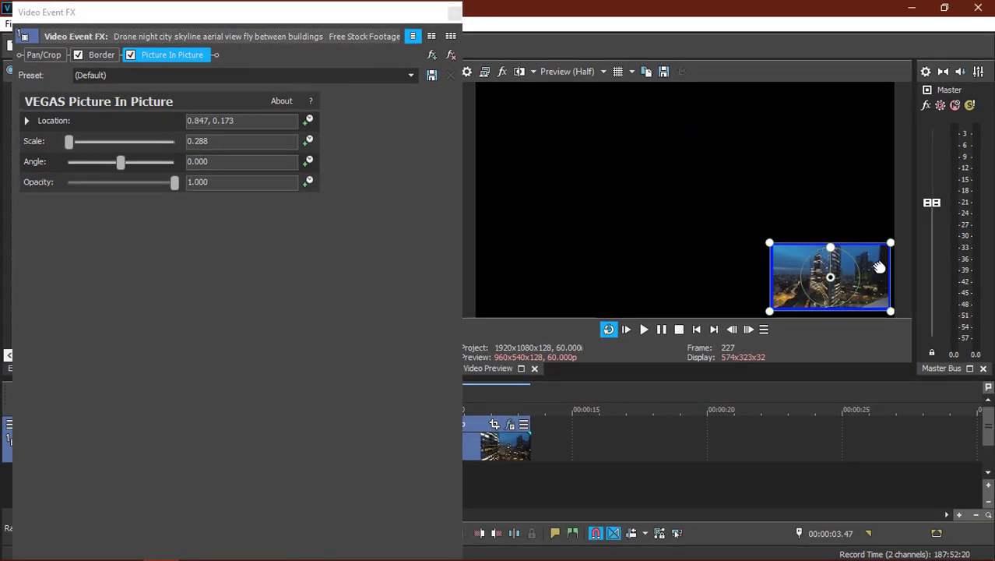
left_click(453, 13)
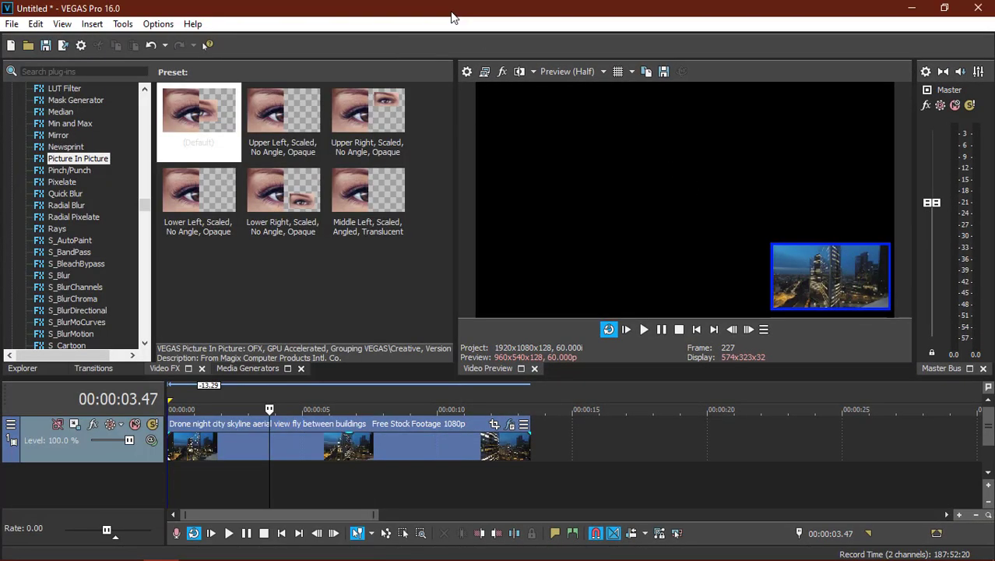
Add the Disco Mirror Ball video from the abPhoto folder as the base clip beneath the drone clip, starting at zero
left_click(21, 368)
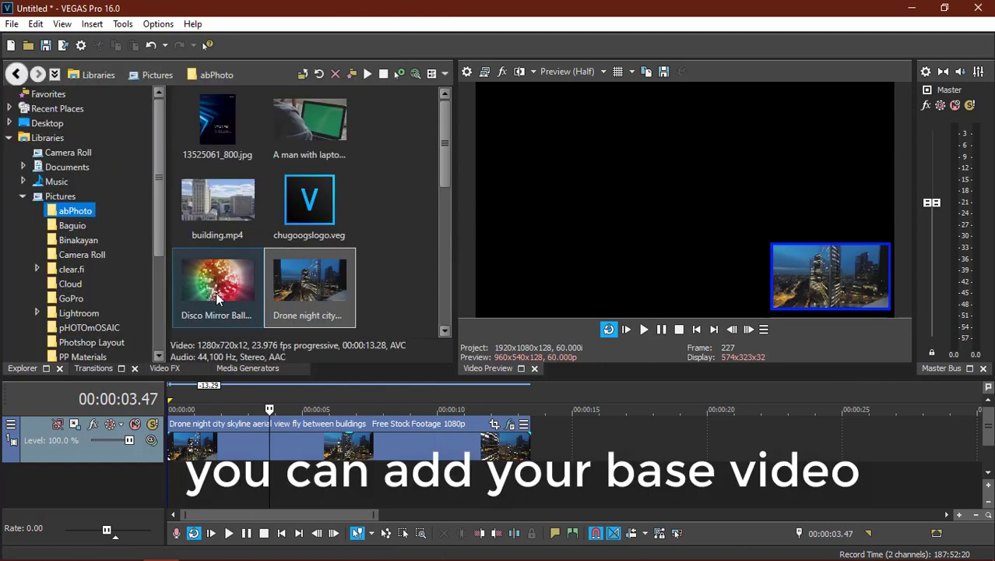
left_click_drag(217, 289, 177, 484)
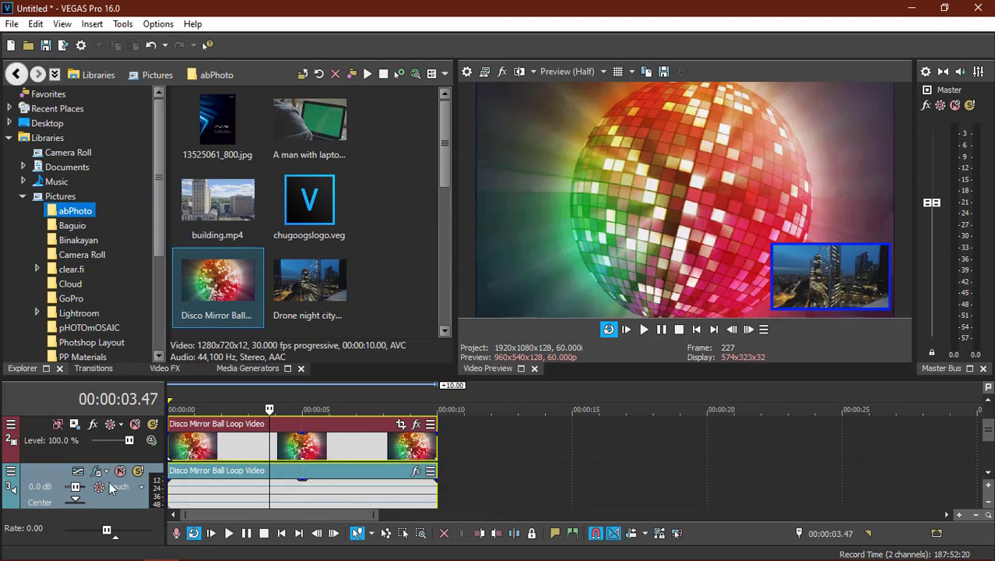
left_click(988, 445)
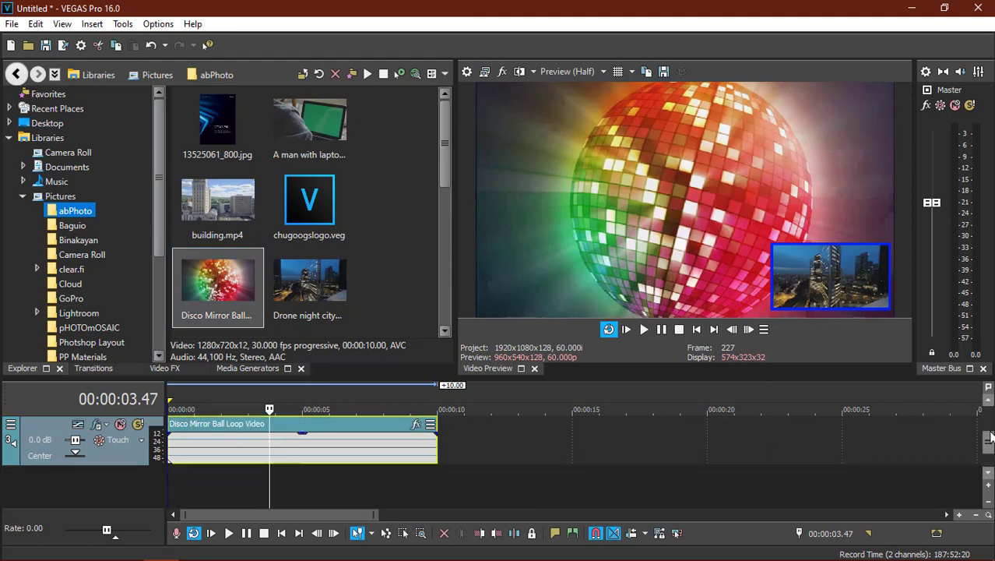
left_click_drag(990, 436, 991, 411)
Play the composition from the start to check the bordered overlay against the disco ball video, and stop playback
left_click(694, 329)
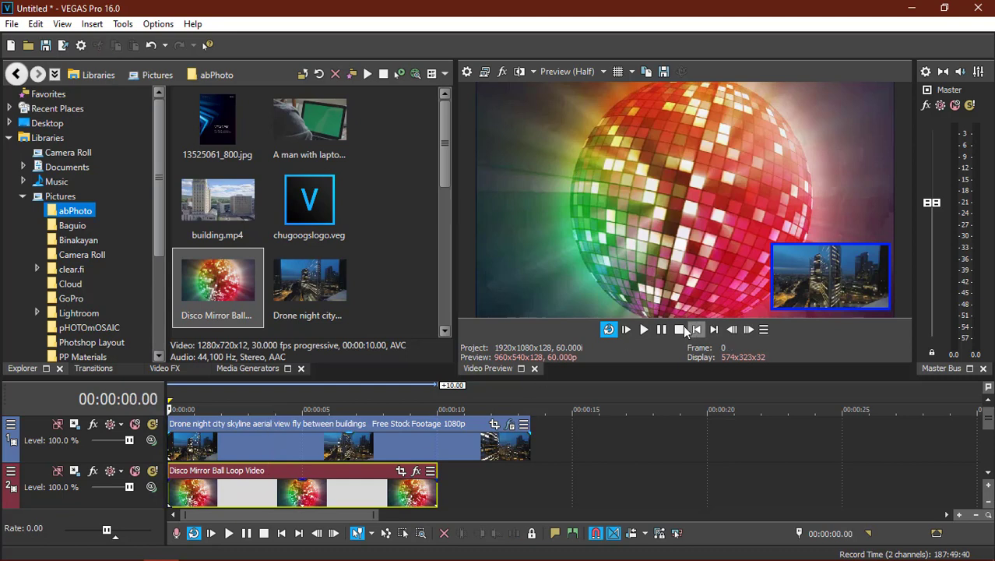
left_click(643, 330)
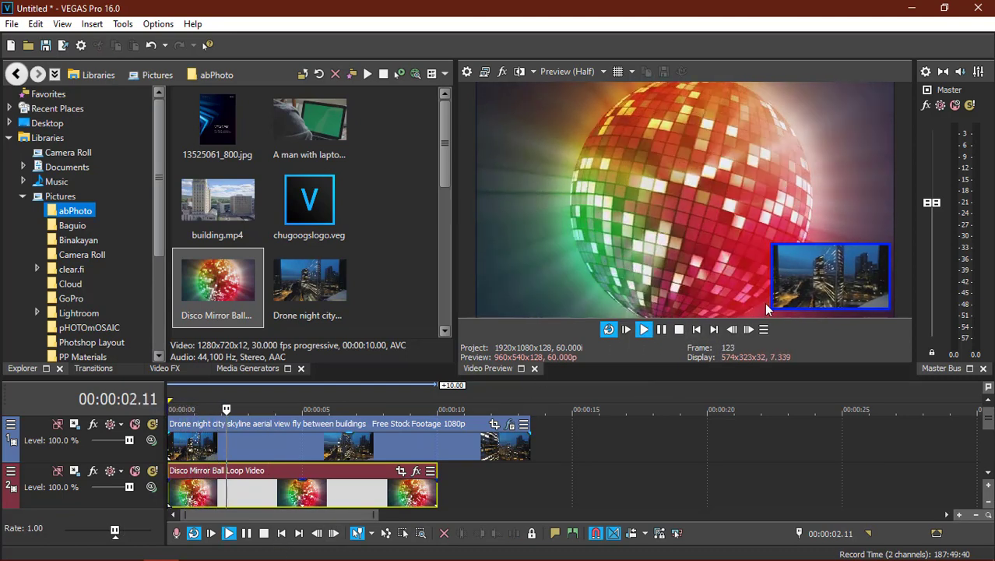
left_click(250, 442)
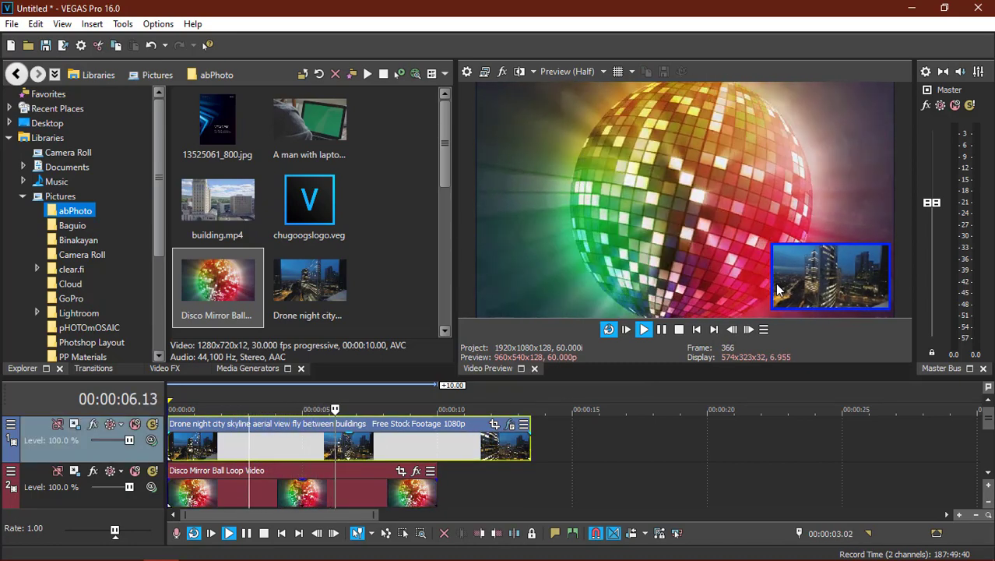
left_click(680, 329)
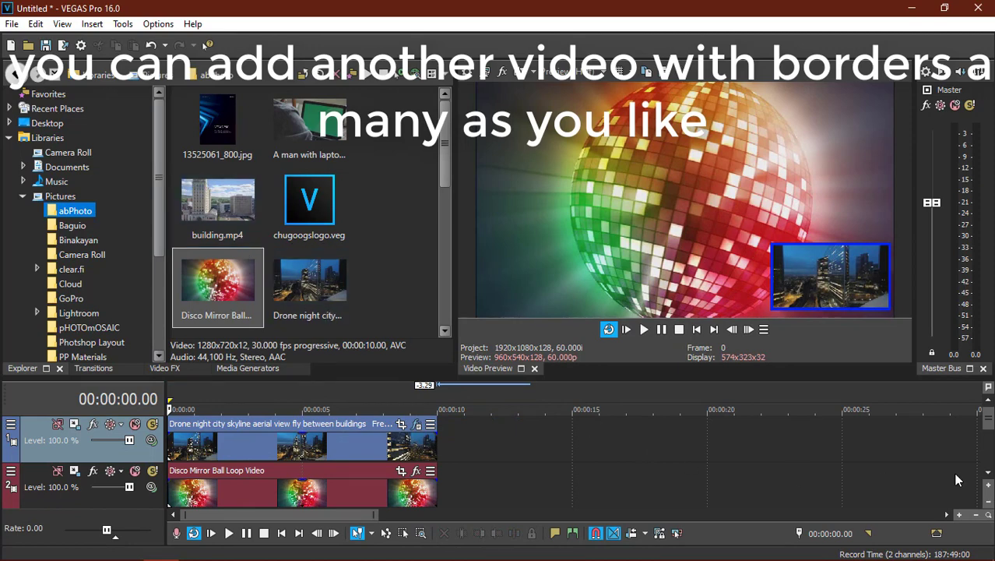
Insert a new video track above the drone clip and place building.mp4 at its start
right_click(44, 448)
left_click(96, 252)
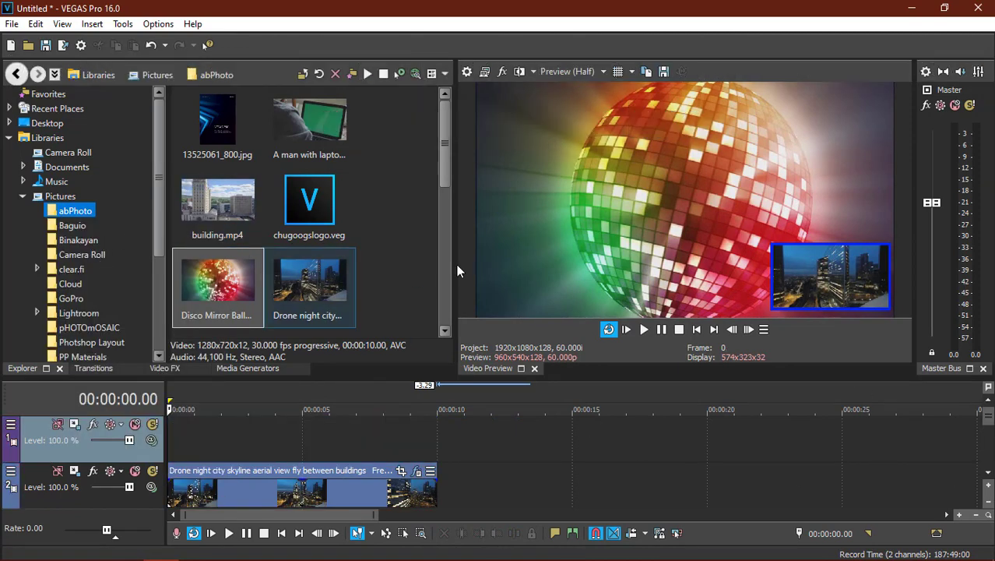
scroll(389, 209, "down", 1)
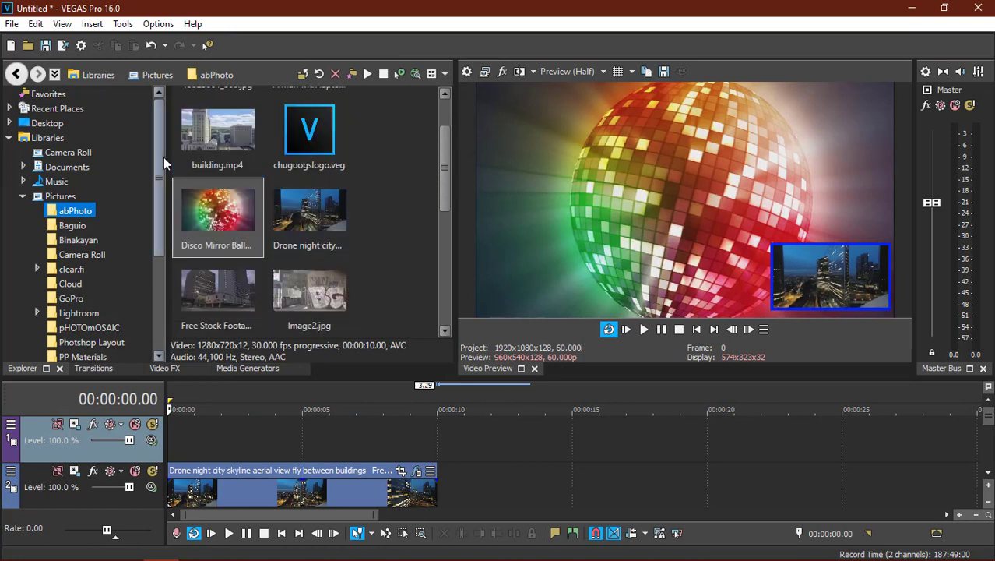
left_click_drag(208, 140, 208, 280)
left_click_drag(200, 375, 175, 443)
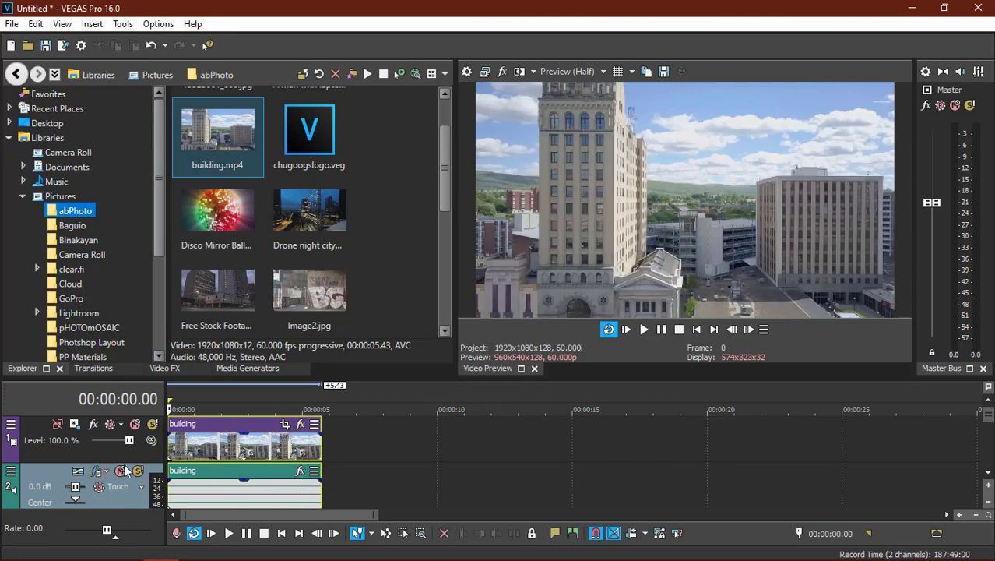
left_click(208, 449)
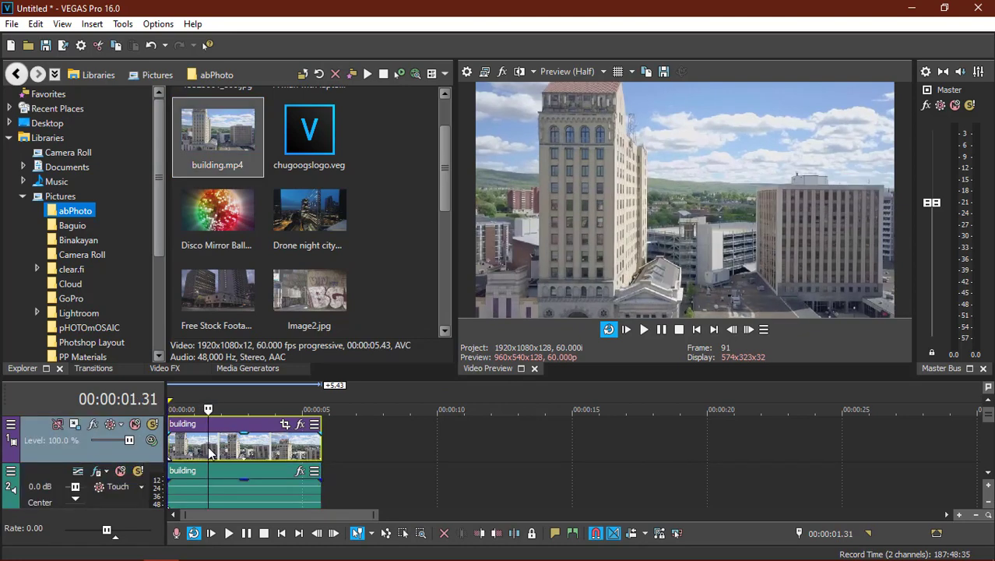
Delete the building clip's audio track and extend the building video to end together with the drone clip
right_click(124, 495)
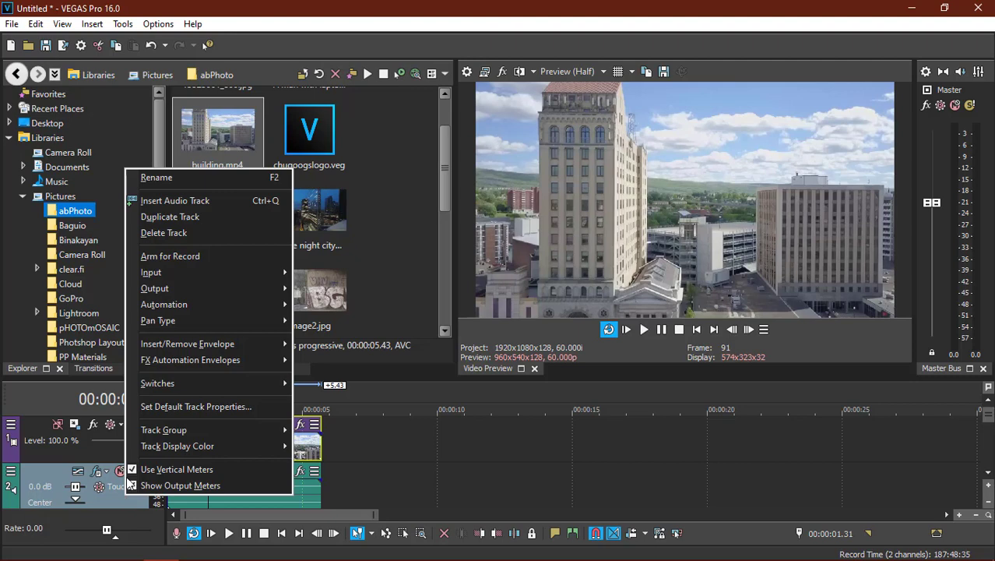
left_click(171, 237)
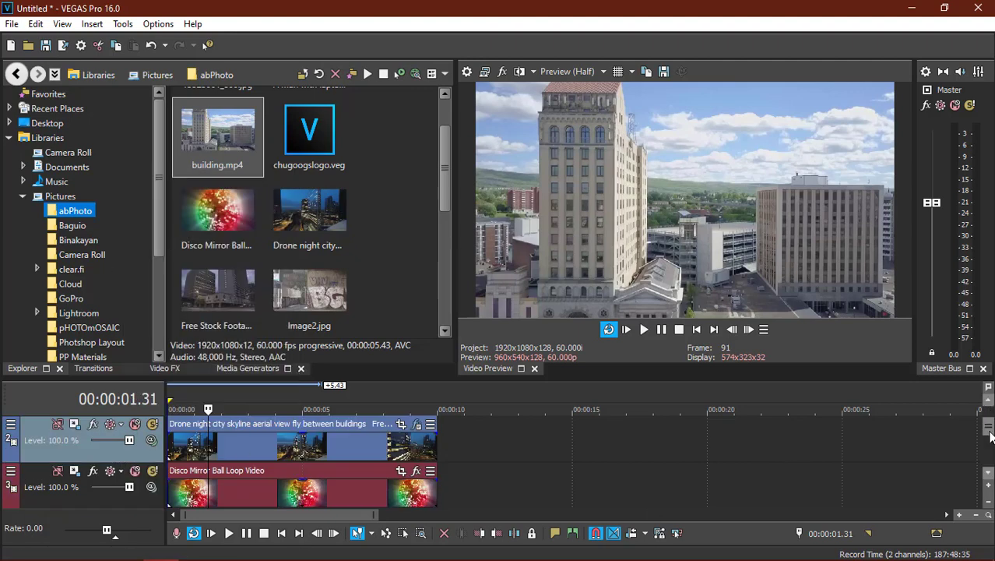
key("ctrl+z")
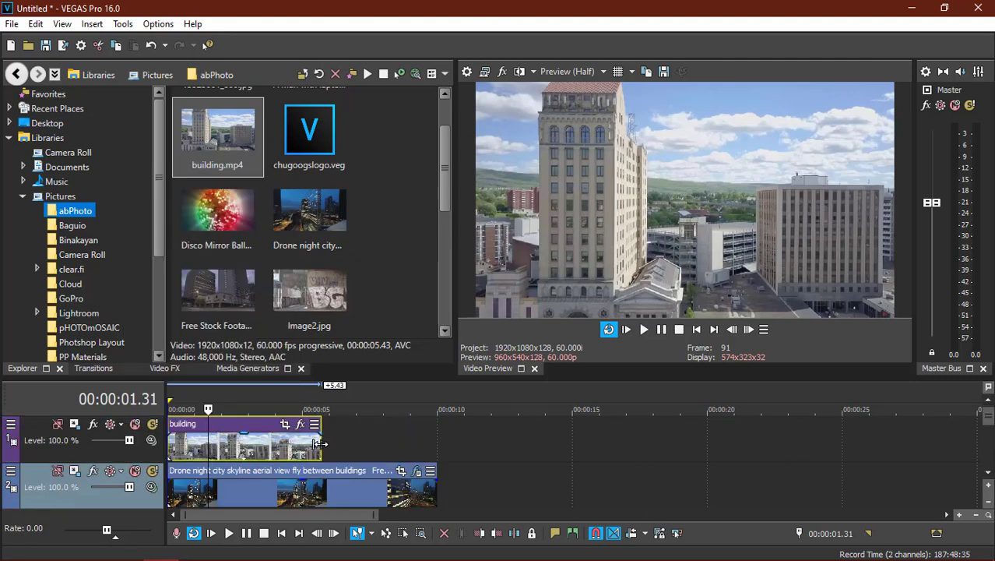
left_click_drag(319, 444, 437, 445)
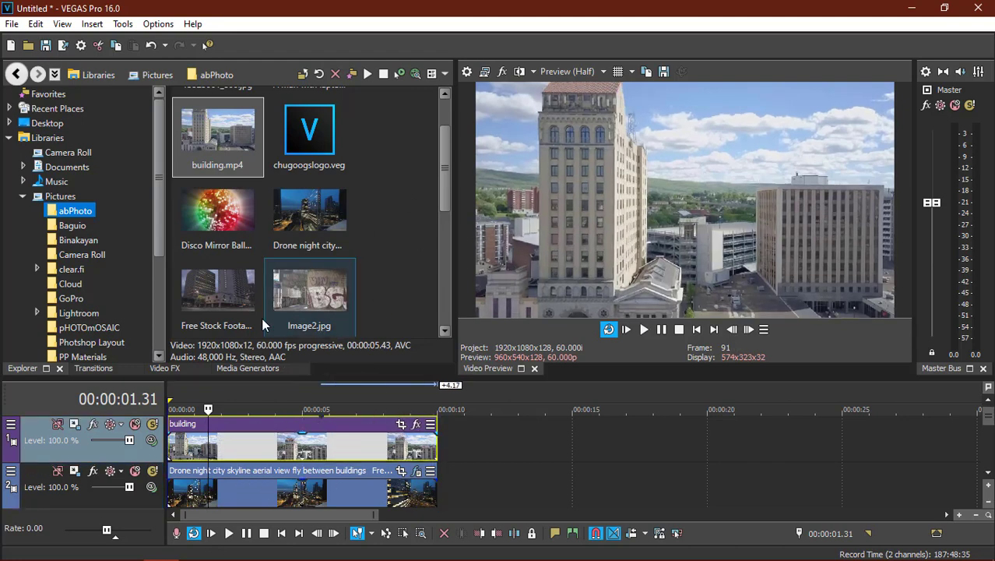
Apply the Border effect's Reset to None preset to the building clip, making a solid white border with size 0.046
left_click(165, 368)
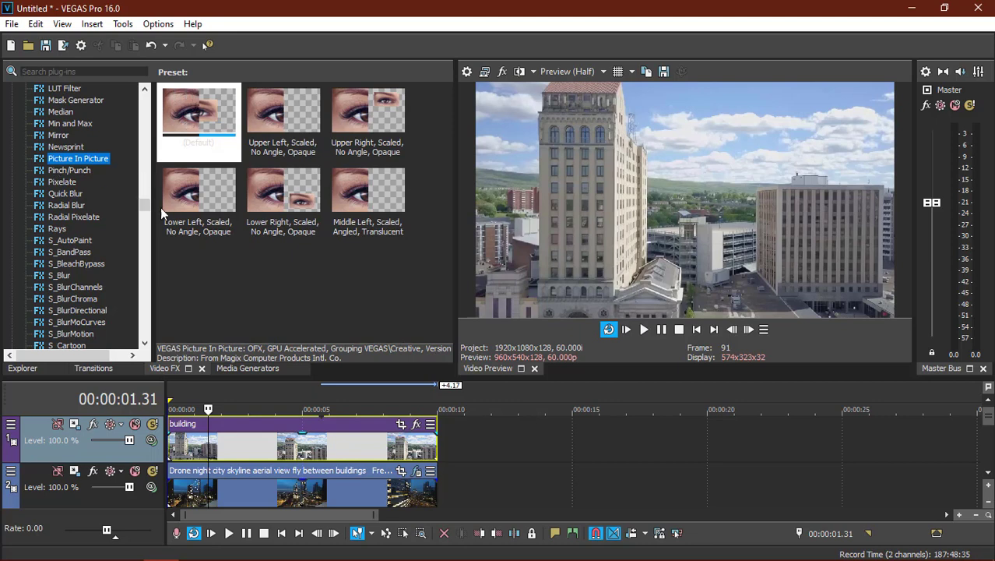
mouse_move(144, 206)
left_mouse_down()
mouse_move(142, 179)
mouse_move(143, 194)
left_mouse_up()
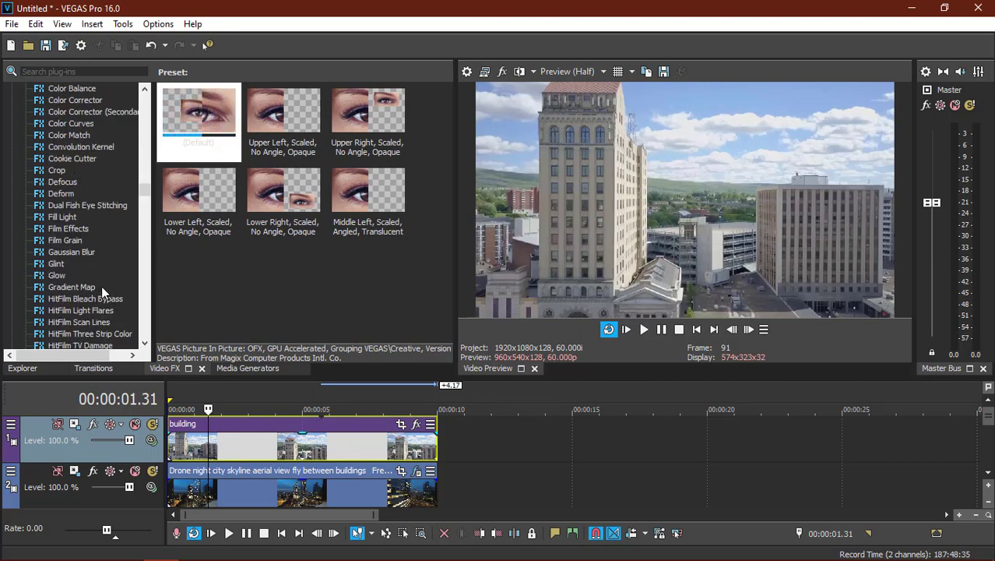
scroll(91, 254, "up", 3)
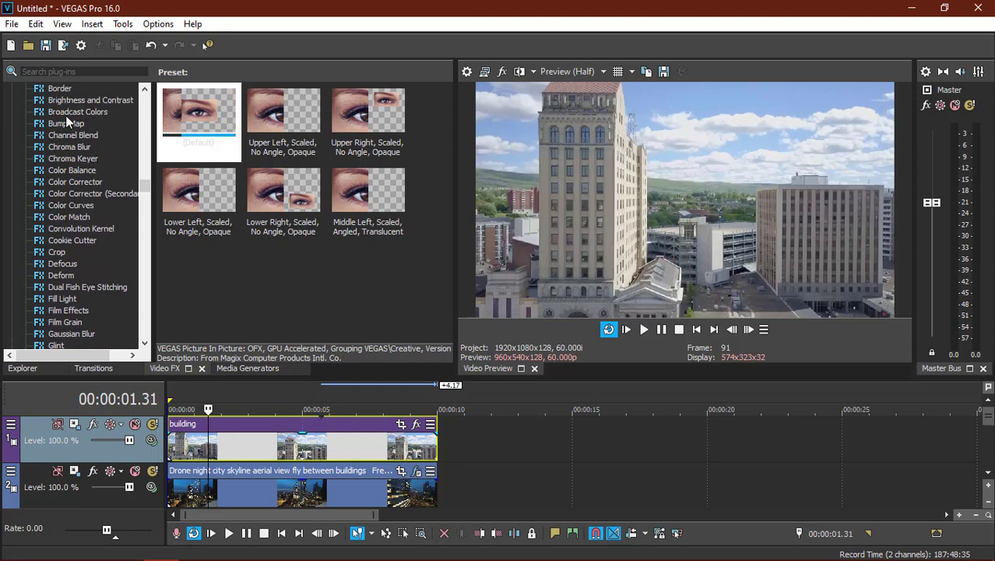
left_click(61, 89)
scroll(92, 138, "up", 1)
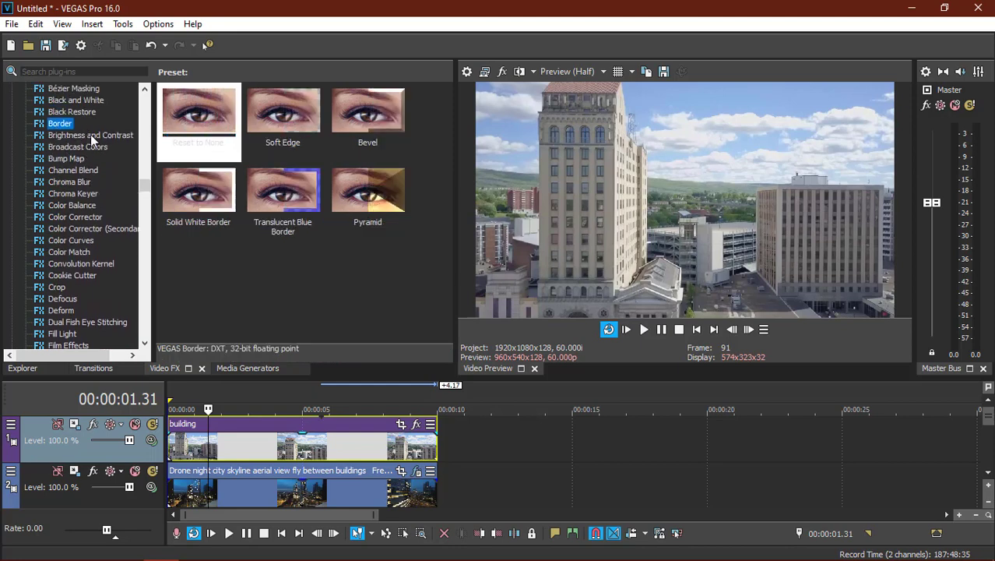
left_click_drag(219, 125, 226, 440)
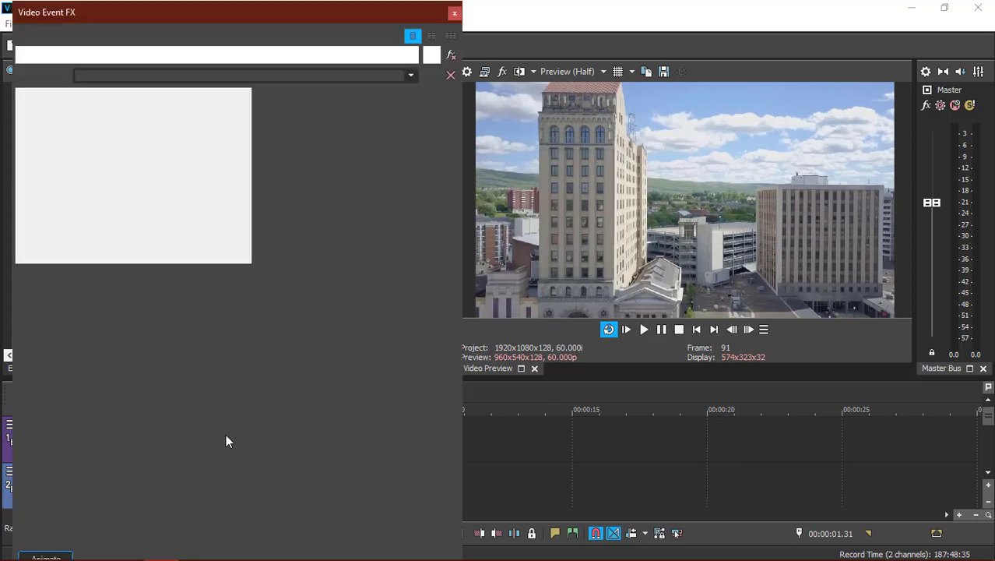
left_click_drag(63, 146, 65, 147)
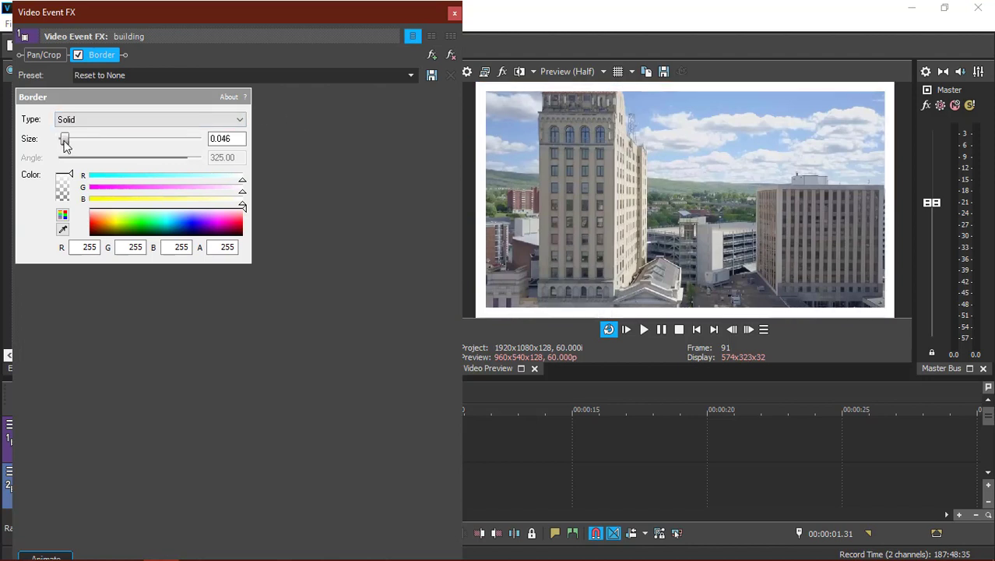
left_click(455, 14)
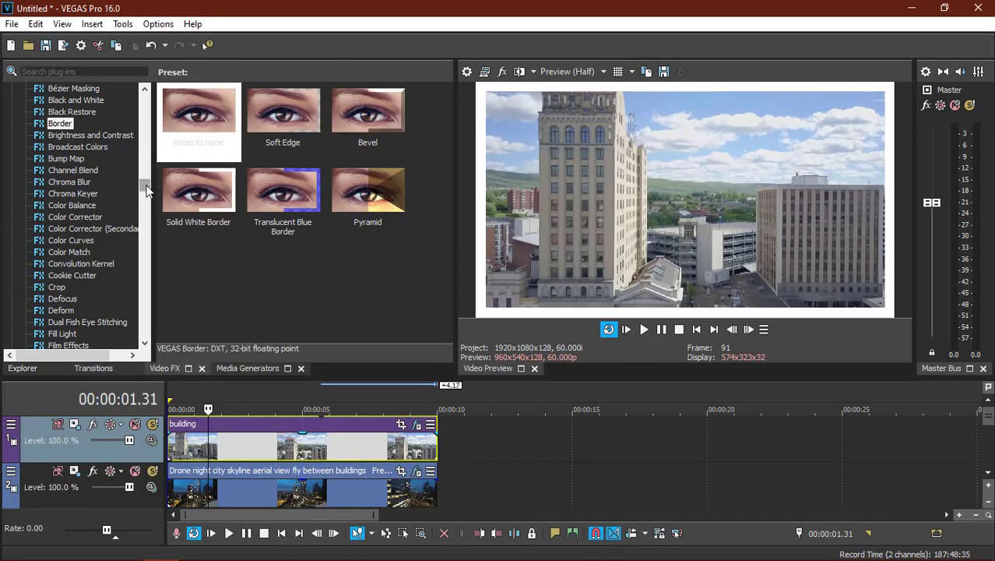
Add the Picture In Picture effect with its default preset to the building clip
left_click_drag(145, 190, 149, 211)
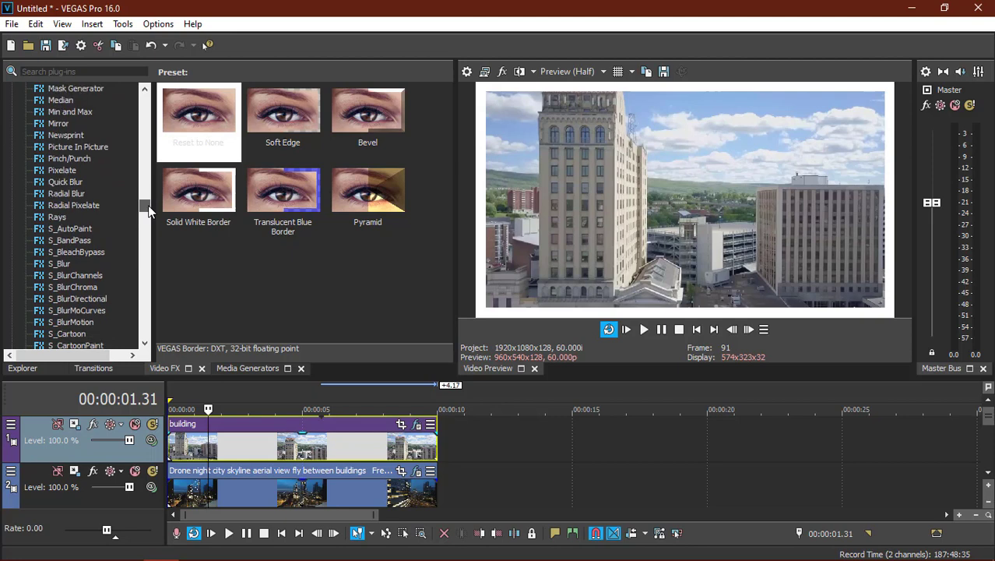
left_click(110, 146)
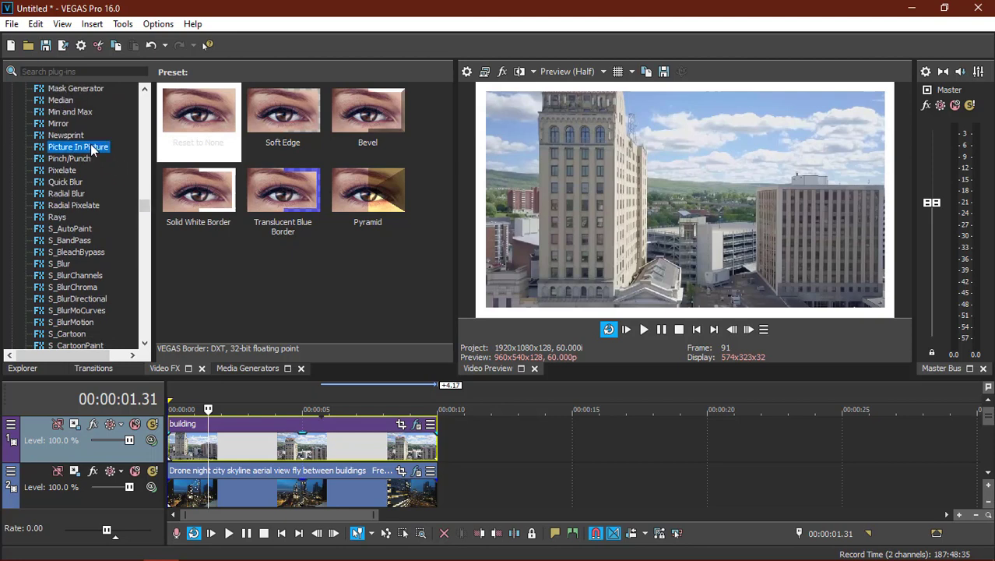
left_click_drag(199, 116, 207, 447)
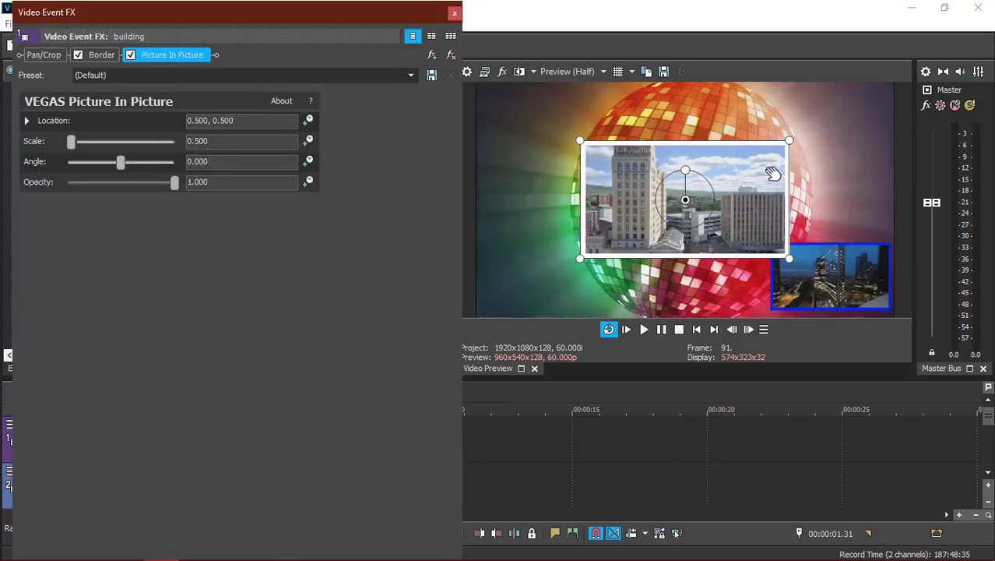
Scale the building overlay to about 0.307 and place it in the frame's lower-left corner, at about 0.181, 0.183
left_click_drag(773, 173, 670, 242)
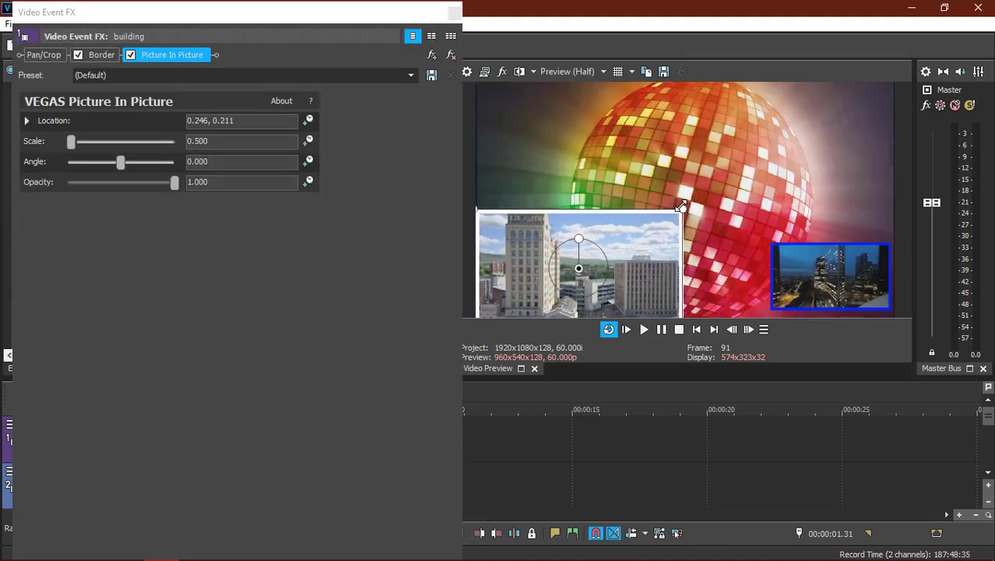
left_click_drag(680, 206, 576, 269)
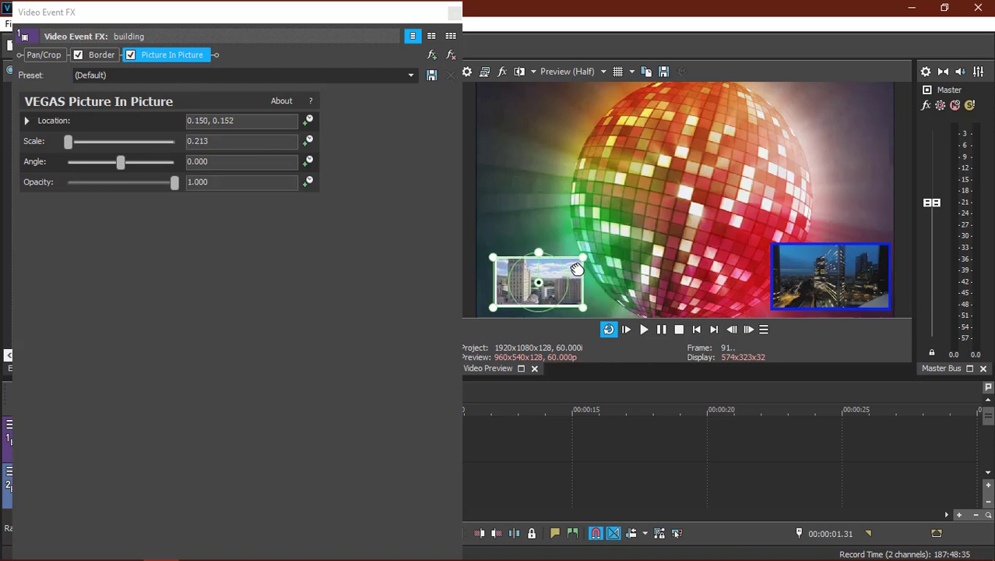
left_click_drag(600, 191, 572, 107)
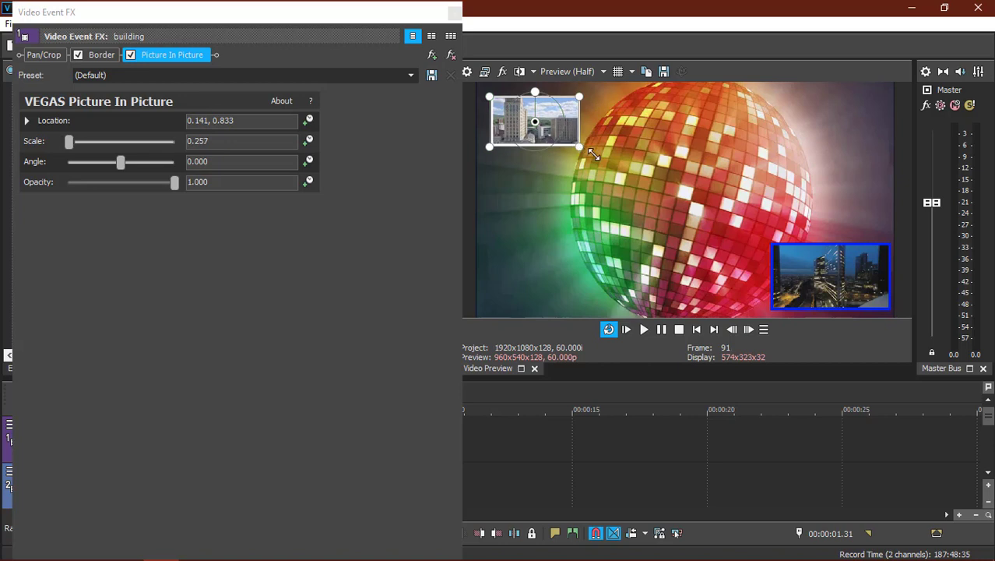
left_click_drag(594, 154, 601, 287)
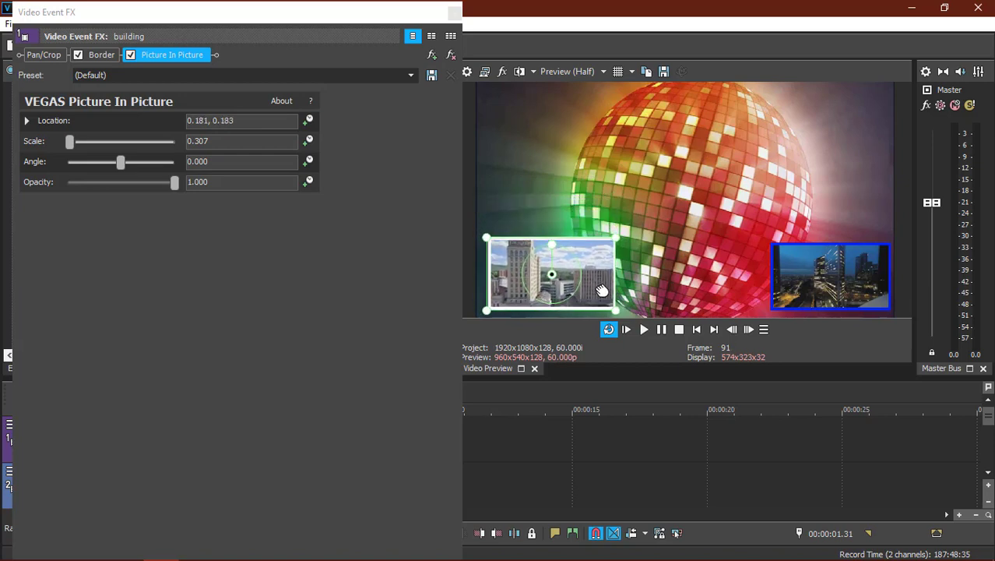
left_click(453, 15)
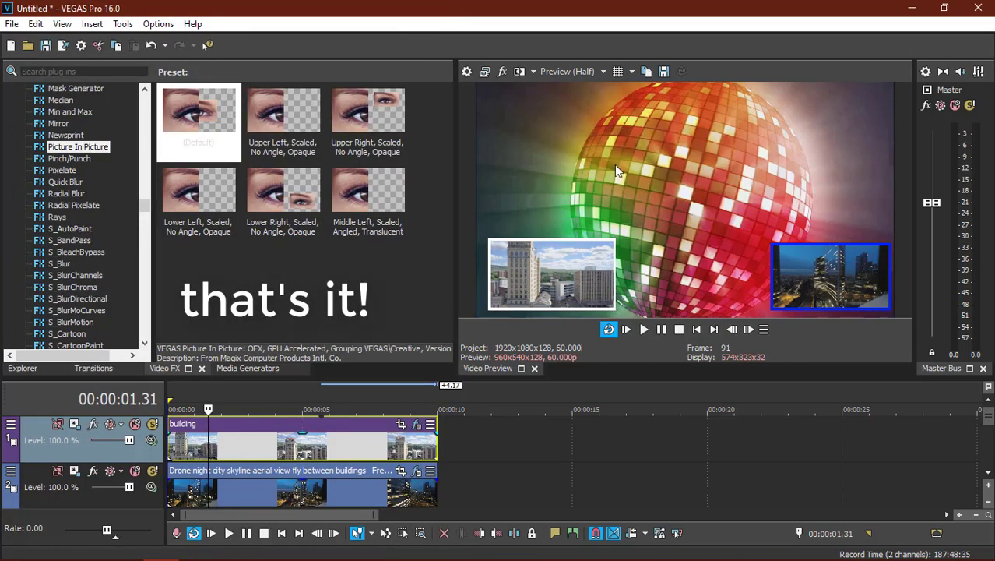